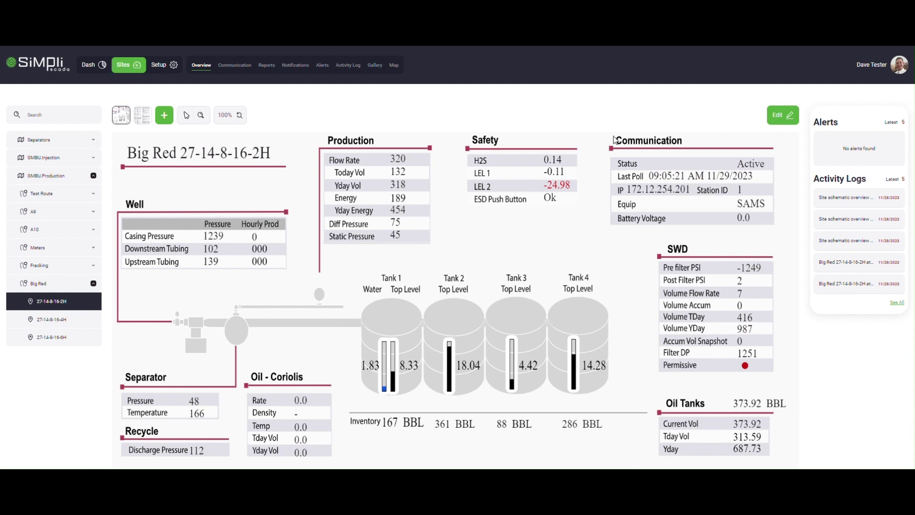
# Open the Big Red 27-14-8-16-2H overview schematic for editing.
pyautogui.click(784, 119)
pyautogui.click(779, 120)
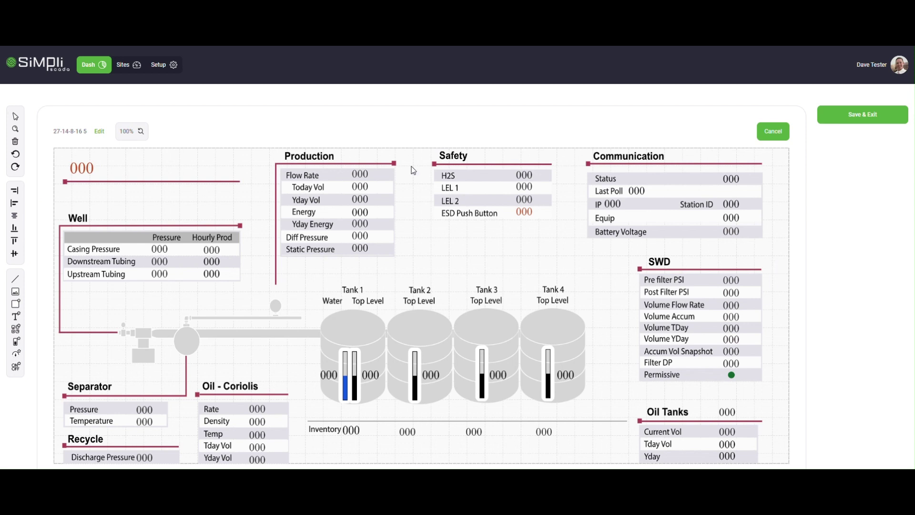
pyautogui.scroll(-1, 176, 214)
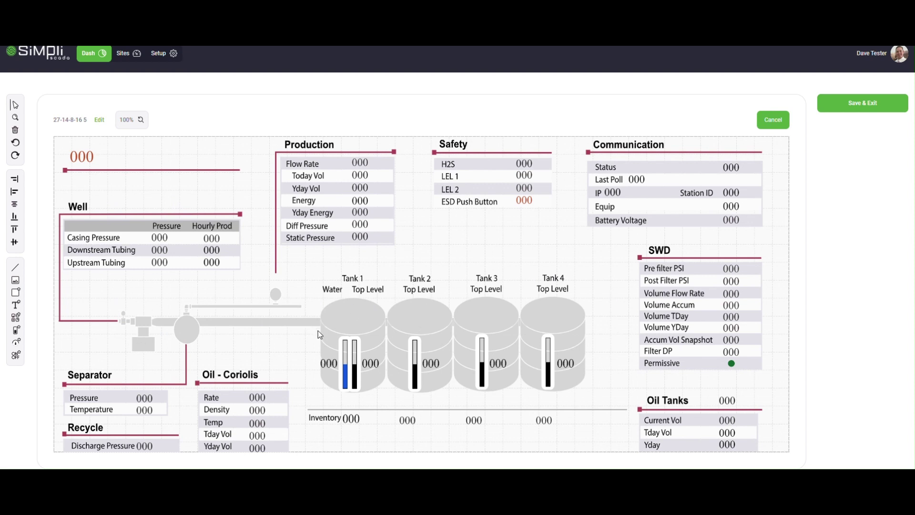
# Look through the stock images, uploaded images and icons available for the schematic.
pyautogui.click(15, 282)
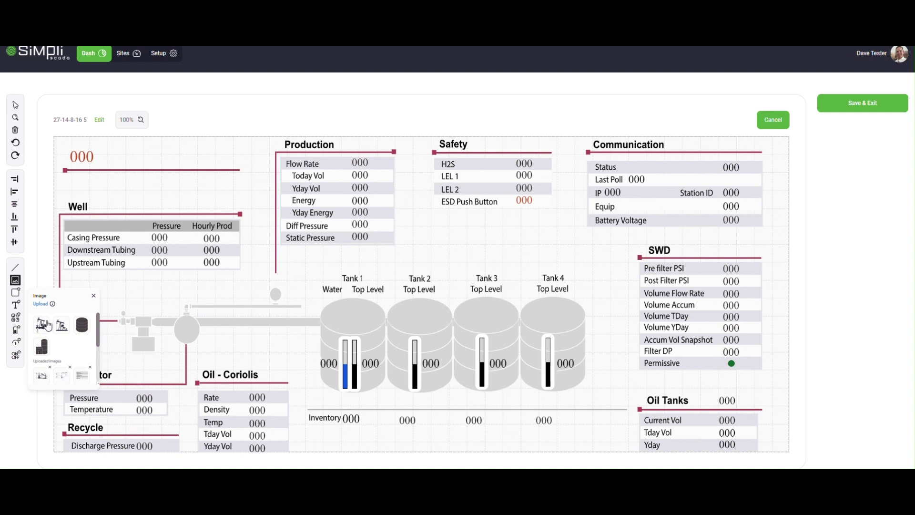
pyautogui.scroll(-3, 70, 330)
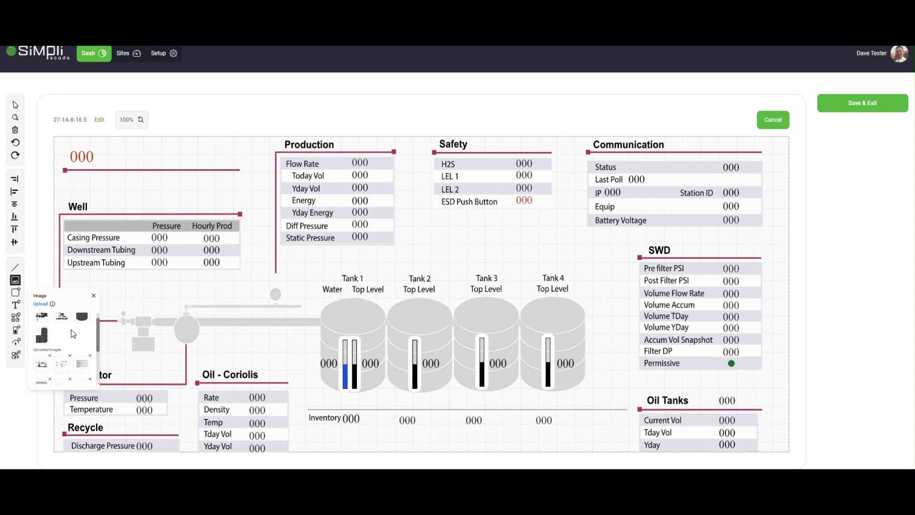
pyautogui.scroll(-1, 66, 334)
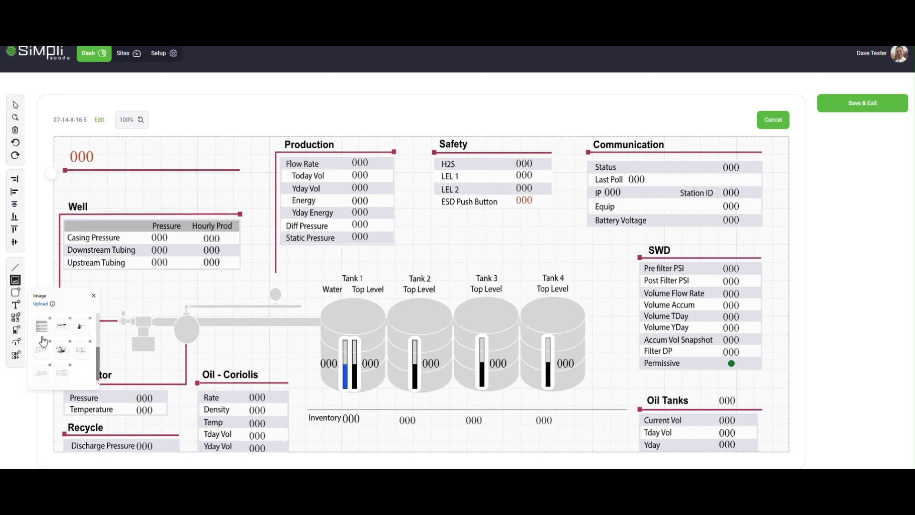
pyautogui.moveTo(67, 376)
pyautogui.moveTo(62, 356)
pyautogui.moveTo(81, 331)
pyautogui.click(16, 318)
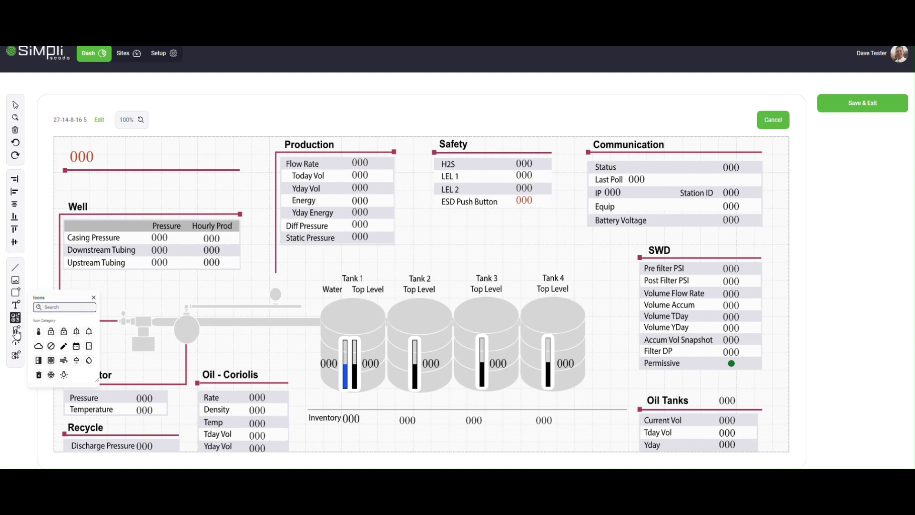
# Add a horizontal level bar above the Well table and a semicircular gauge below the Safety table.
pyautogui.click(16, 331)
pyautogui.moveTo(64, 318); pyautogui.dragTo(184, 192)
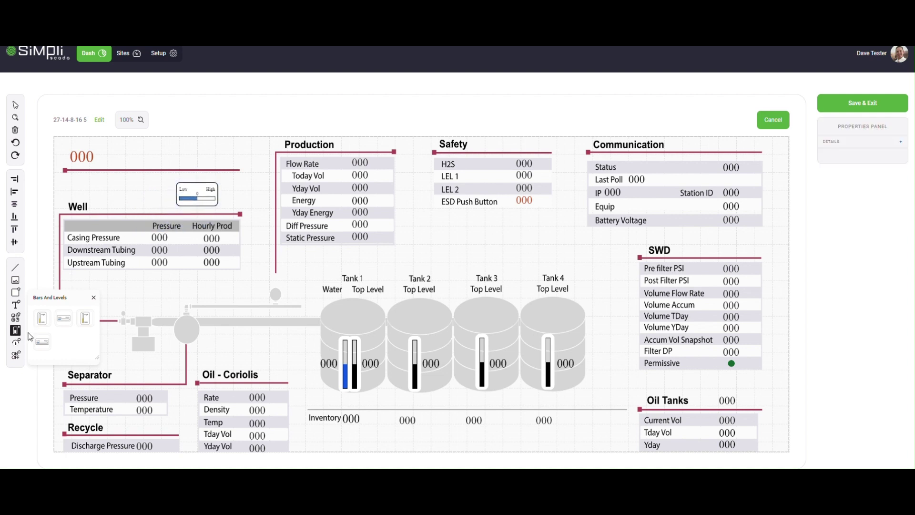
pyautogui.click(16, 342)
pyautogui.moveTo(43, 319); pyautogui.dragTo(449, 234)
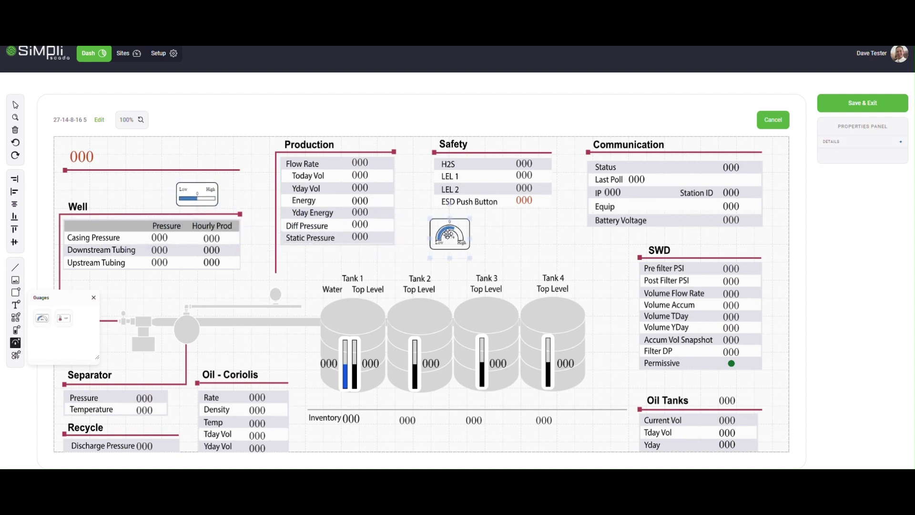
# Move the horizontal level bar beside the semicircular gauge under the Safety table.
pyautogui.click(16, 355)
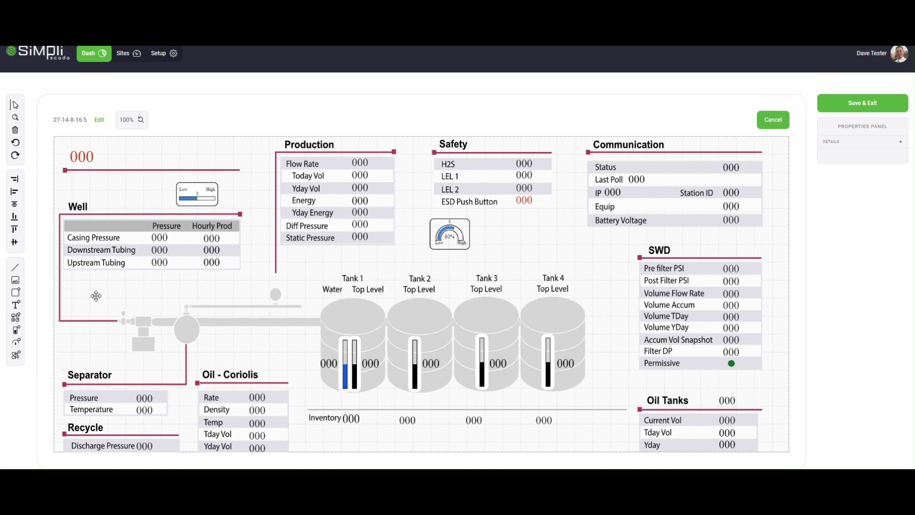
pyautogui.click(94, 298)
pyautogui.moveTo(201, 196); pyautogui.dragTo(524, 237)
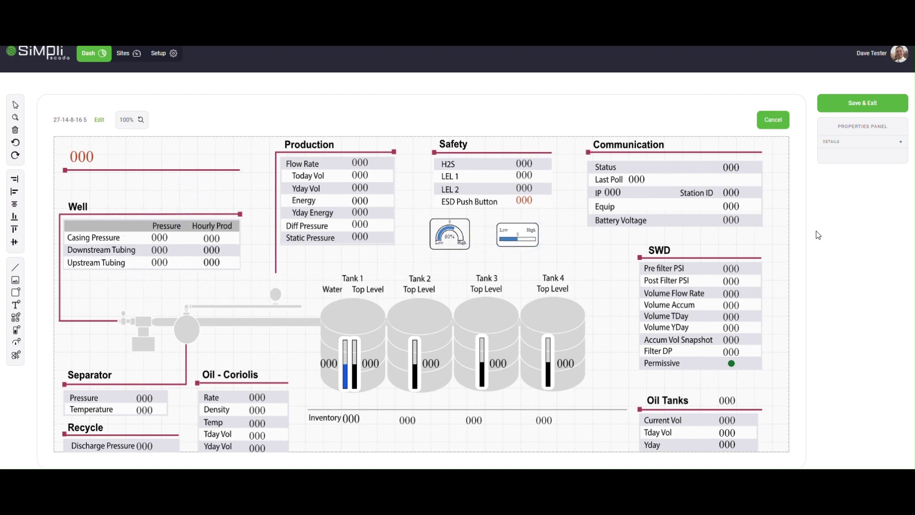
# Examine the list of tags that can be linked to the semicircular gauge, without choosing one.
pyautogui.click(460, 238)
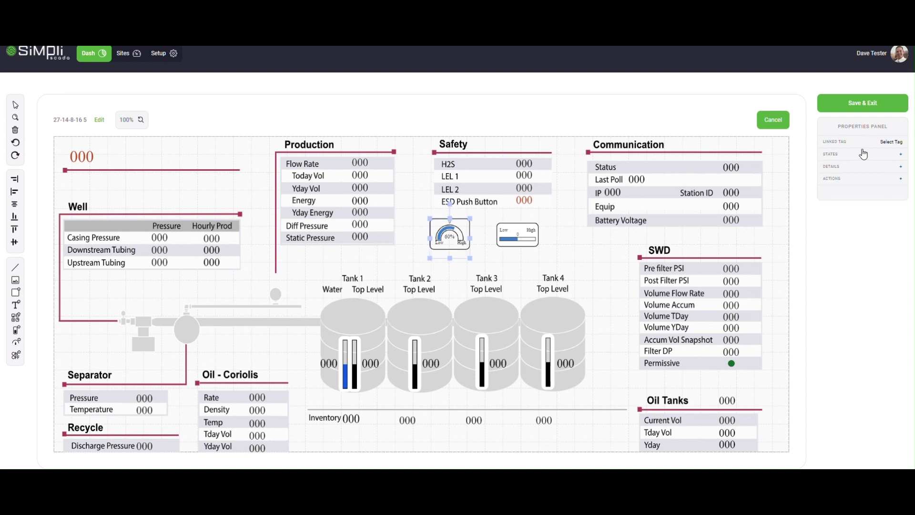
pyautogui.click(892, 143)
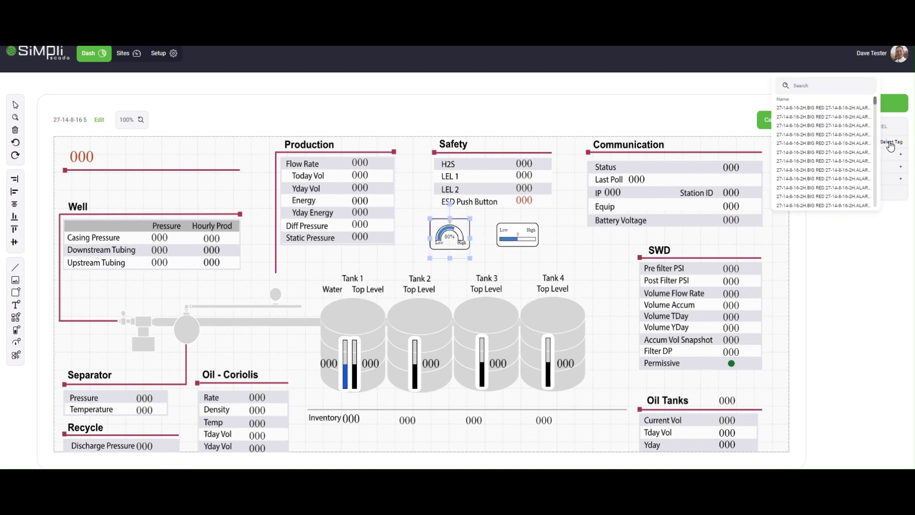
pyautogui.scroll(-5, 825, 172)
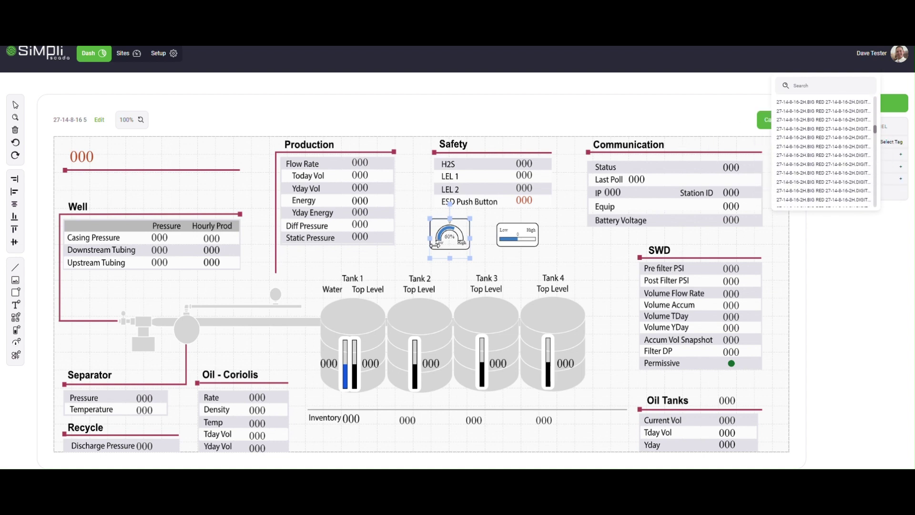
pyautogui.click(816, 238)
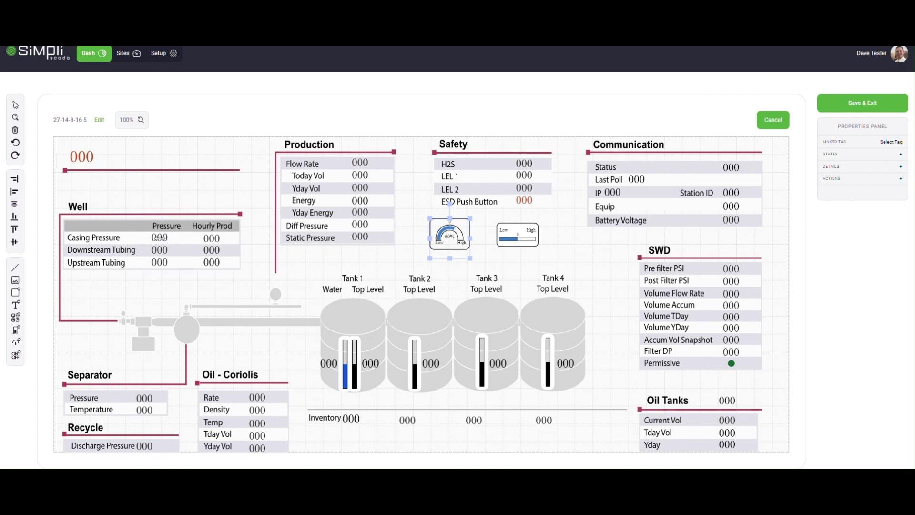
# Move the Casing Pressure value above the Well table and put it back in its row.
pyautogui.moveTo(160, 237); pyautogui.dragTo(161, 195)
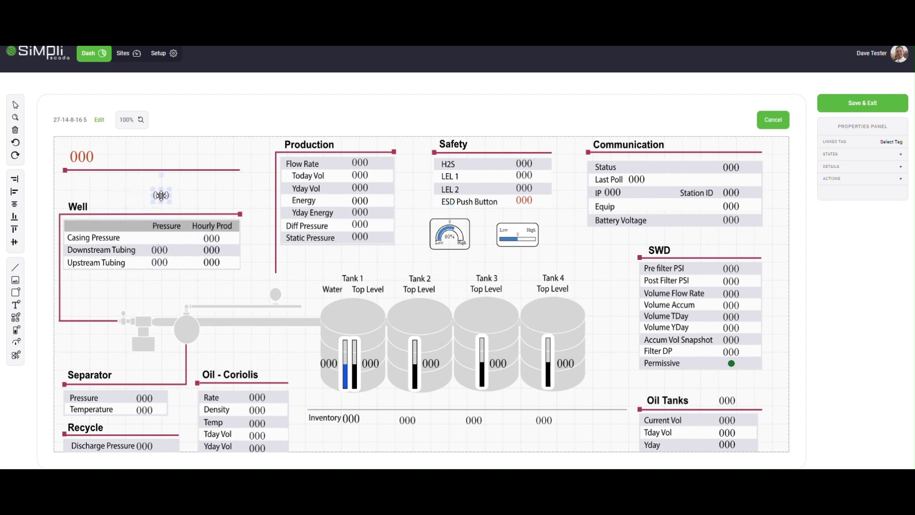
pyautogui.click(162, 195)
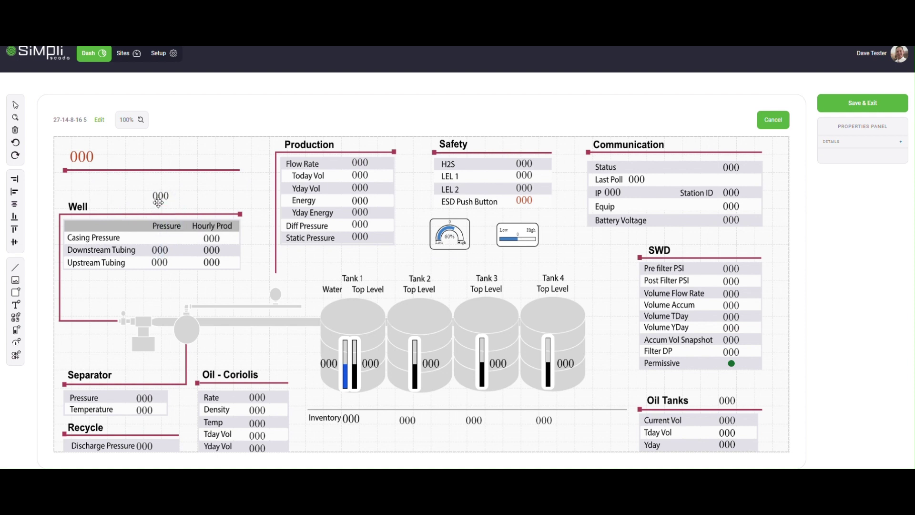
pyautogui.moveTo(158, 203); pyautogui.dragTo(157, 242)
pyautogui.click(162, 236)
# Set the High High state threshold of the Casing Pressure value to 200.
pyautogui.click(89, 157)
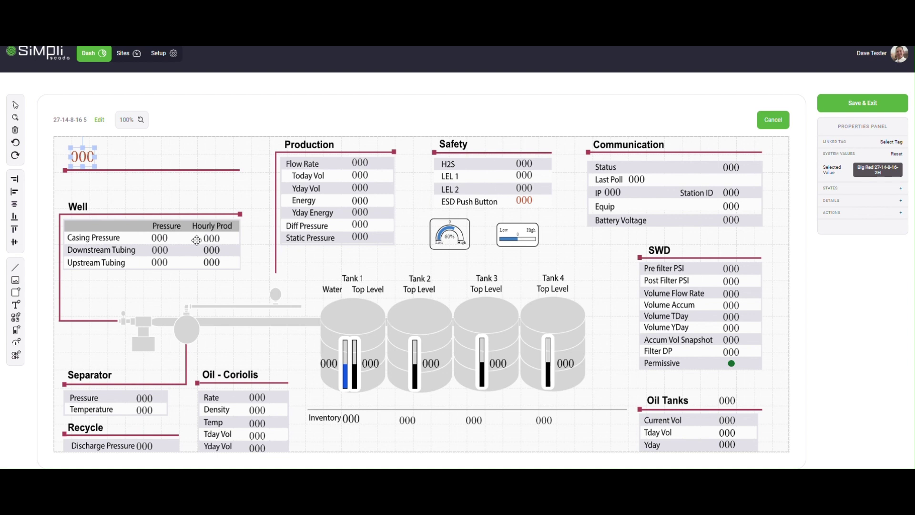
pyautogui.click(158, 238)
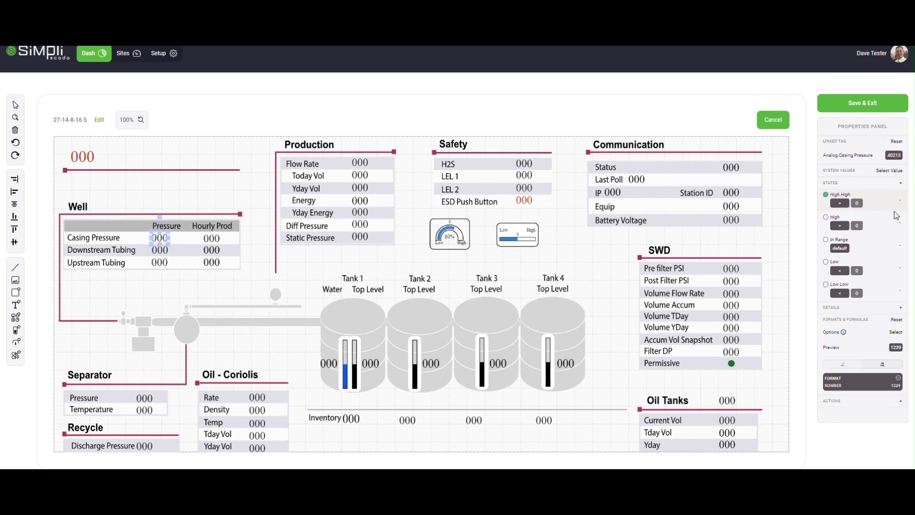
pyautogui.click(901, 308)
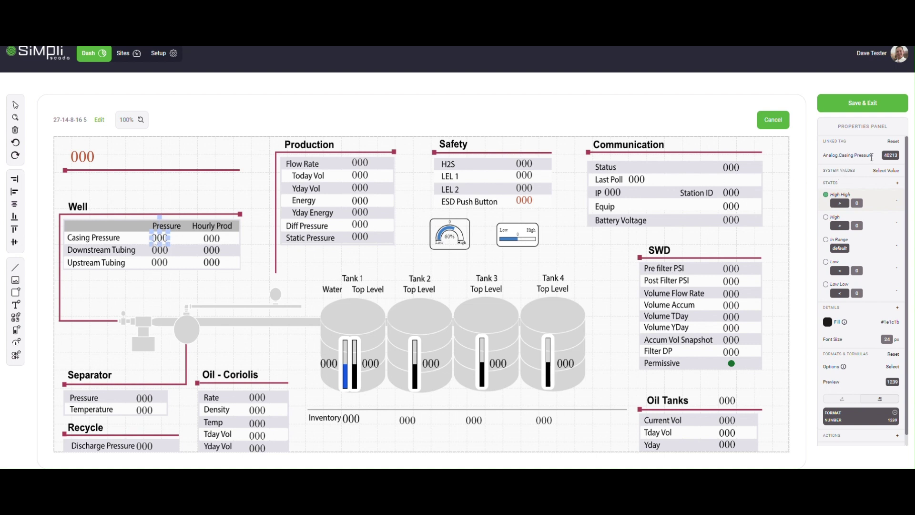
pyautogui.click(858, 204)
pyautogui.write('200')
# Set the High High state's fill colour for the Casing Pressure value to dark red #9c0b0b.
pyautogui.click(833, 323)
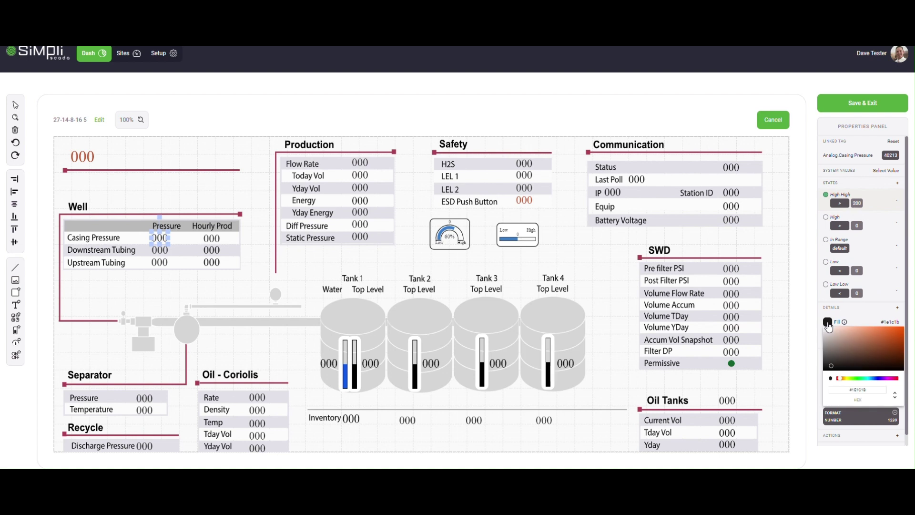
pyautogui.click(898, 380)
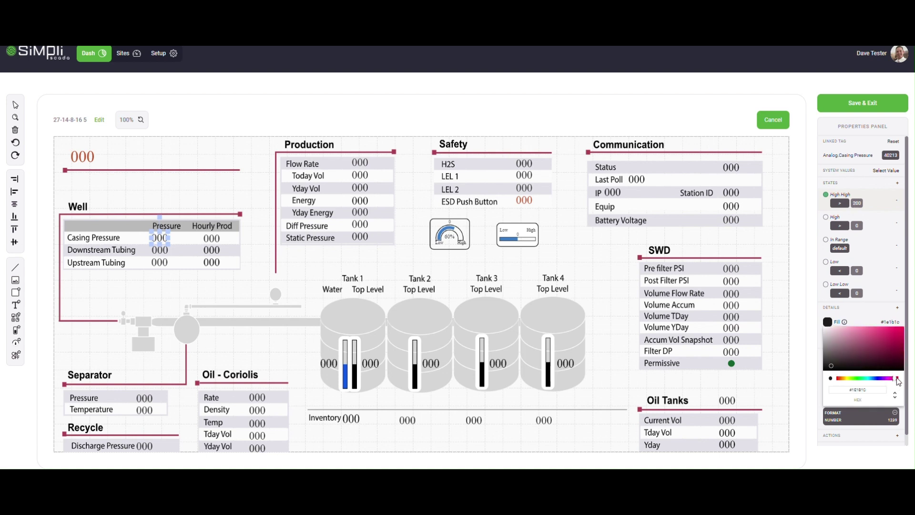
pyautogui.moveTo(897, 378); pyautogui.dragTo(900, 375)
pyautogui.click(899, 344)
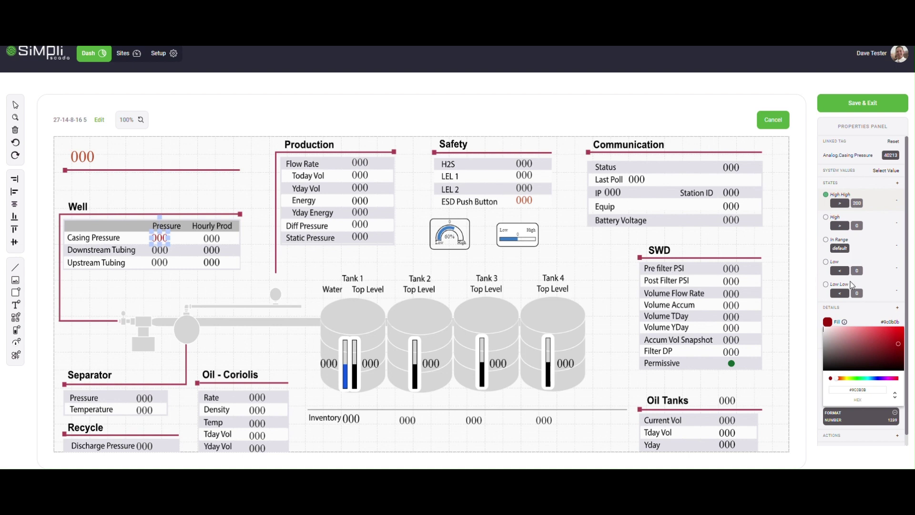
pyautogui.scroll(-1, 871, 364)
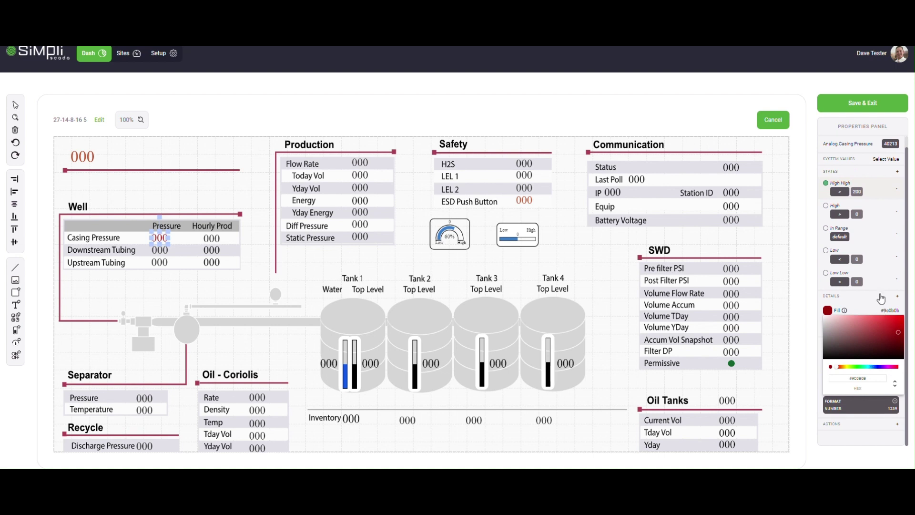
pyautogui.click(875, 311)
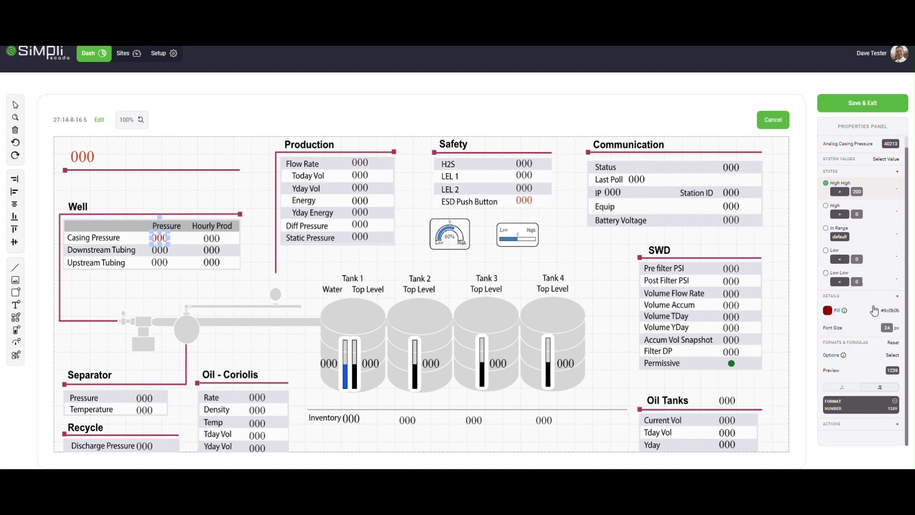
# Examine the format and formula options for the Casing Pressure value, and leave them without choosing one.
pyautogui.click(891, 357)
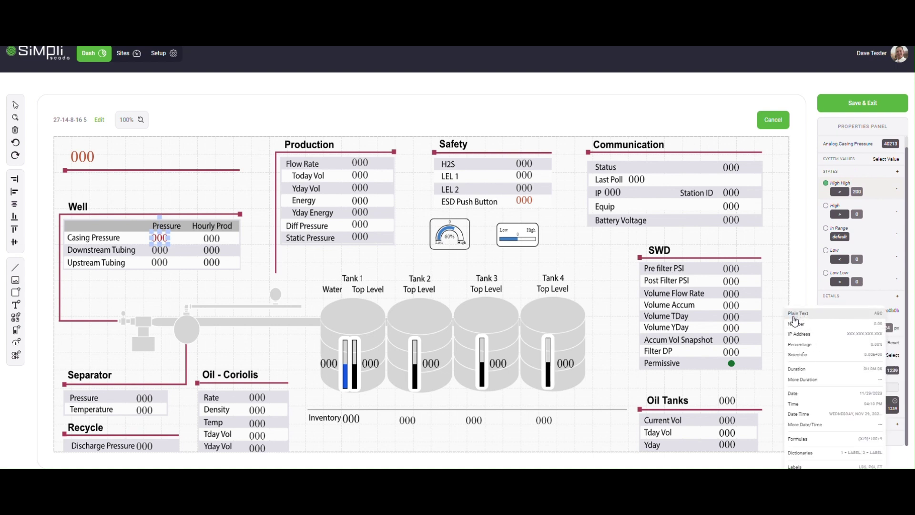
pyautogui.moveTo(811, 457)
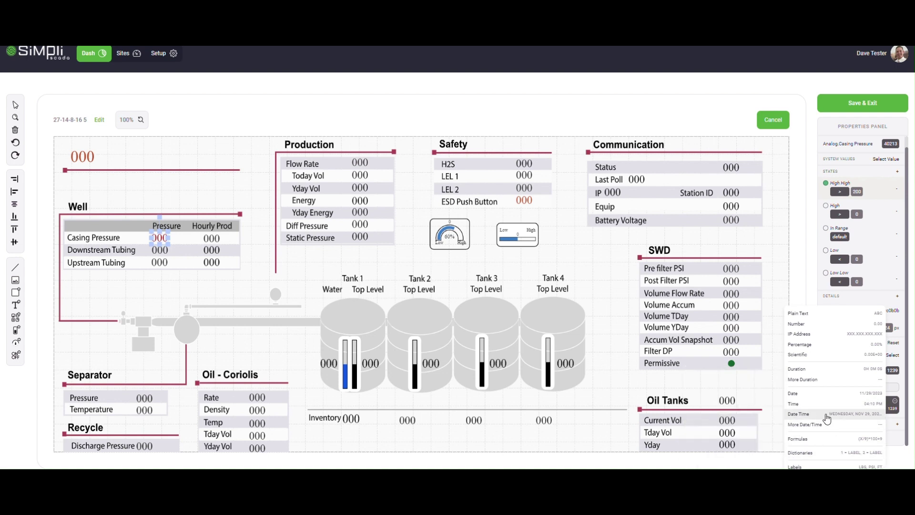
pyautogui.click(346, 359)
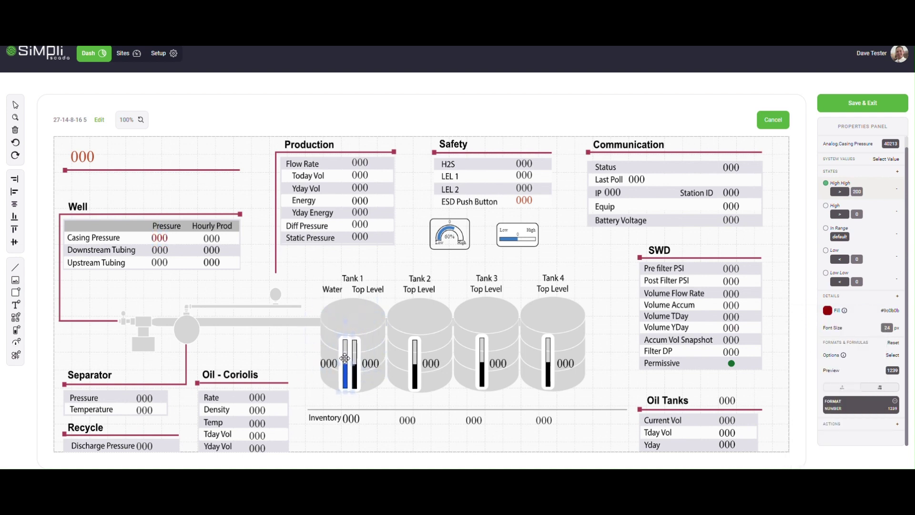
pyautogui.click(331, 340)
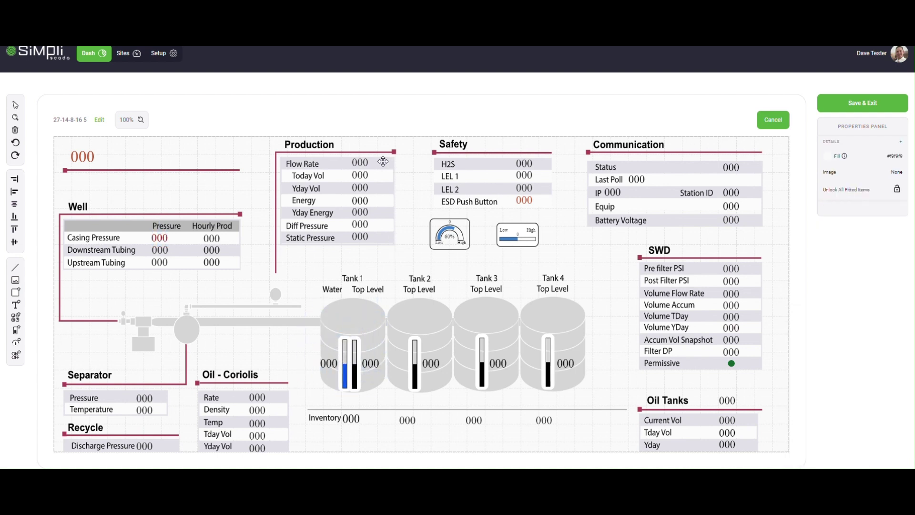
# Shift the semicircular gauge slightly, and leave the schematic editor without saving the changes.
pyautogui.moveTo(449, 241)
pyautogui.mouseDown()
pyautogui.moveTo(250, 277)
pyautogui.moveTo(438, 255)
pyautogui.moveTo(444, 243)
pyautogui.mouseUp()
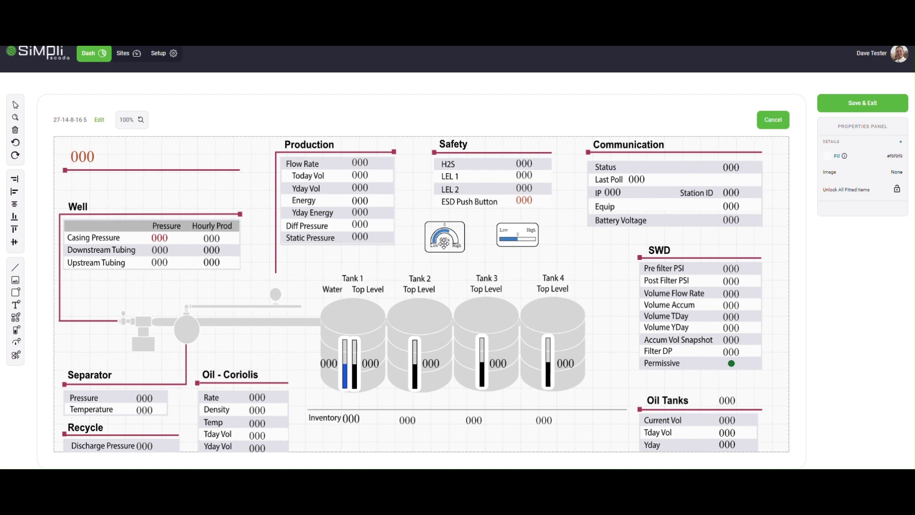
pyautogui.click(776, 123)
pyautogui.click(523, 281)
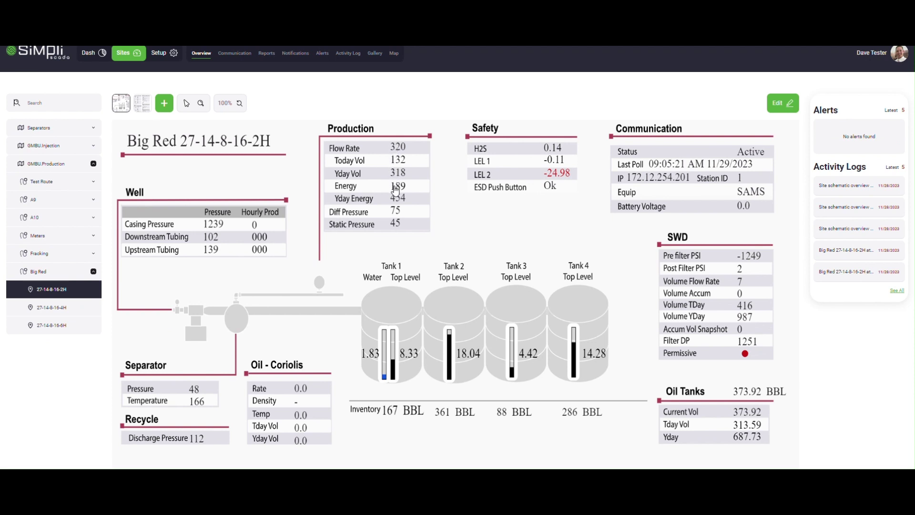
# Graph Casing Pressure with the Downstream and Upstream Tubing Pressure tags, found by searching "tub", and close the graph.
pyautogui.click(215, 228)
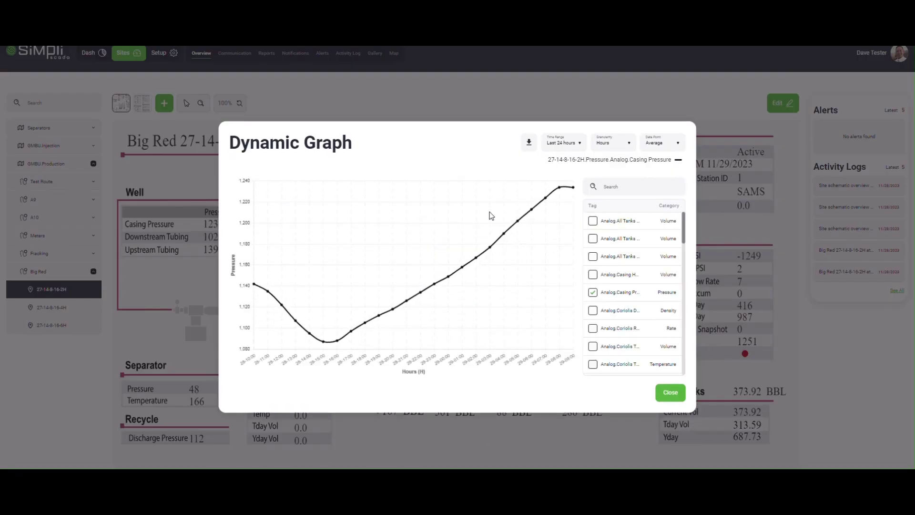
pyautogui.click(614, 187)
pyautogui.write('tub')
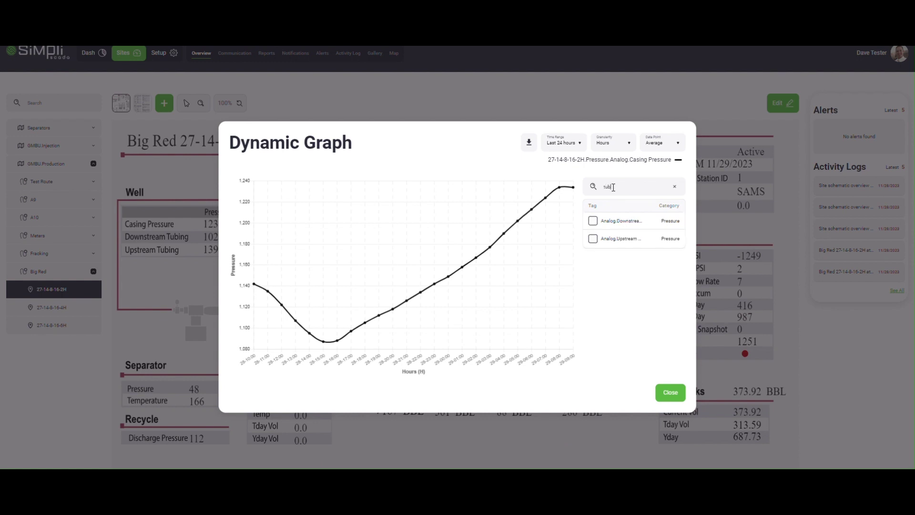
pyautogui.click(593, 222)
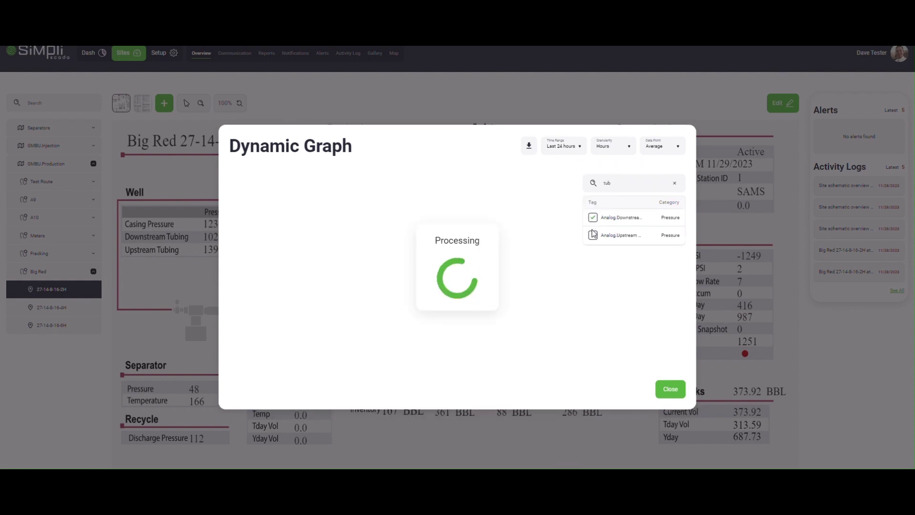
pyautogui.click(593, 239)
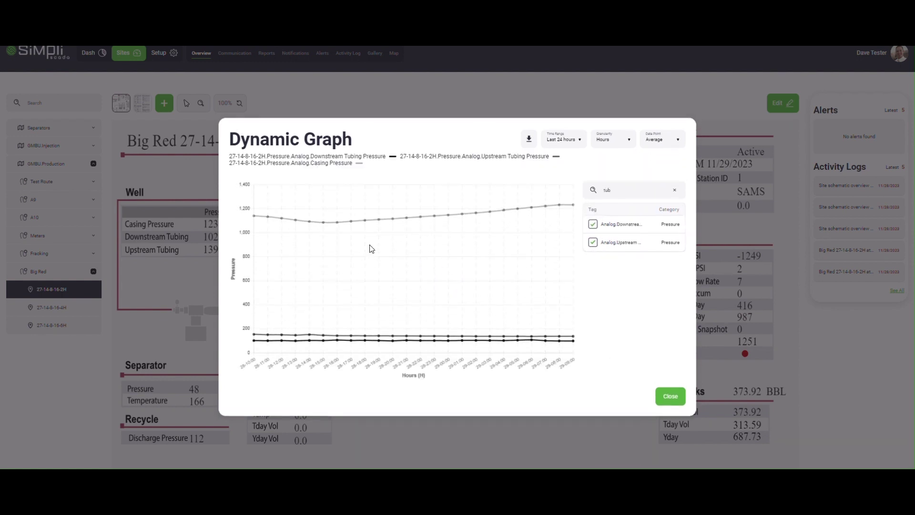
pyautogui.click(670, 396)
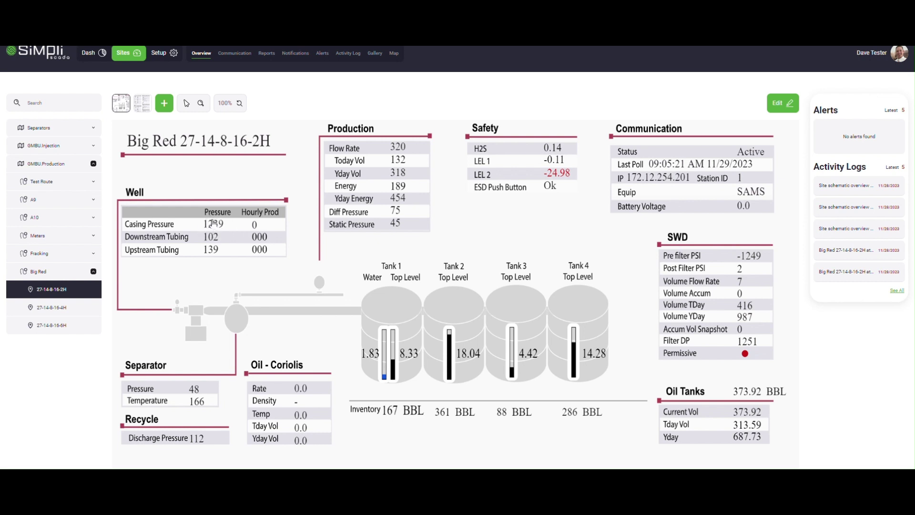
# Display the second overview schematic of site 27-14-8-16-2H, with the alarm status and setpoint tables.
pyautogui.click(213, 224)
pyautogui.click(142, 103)
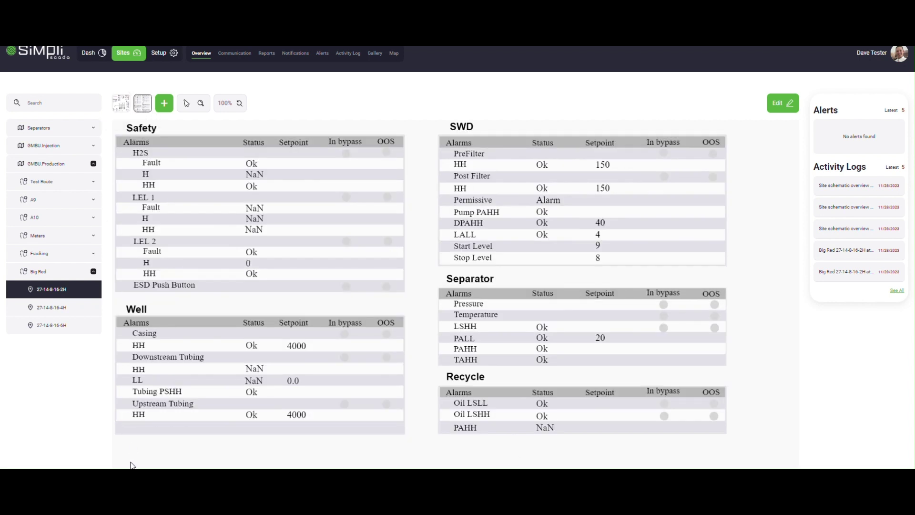
pyautogui.scroll(1, 239, 358)
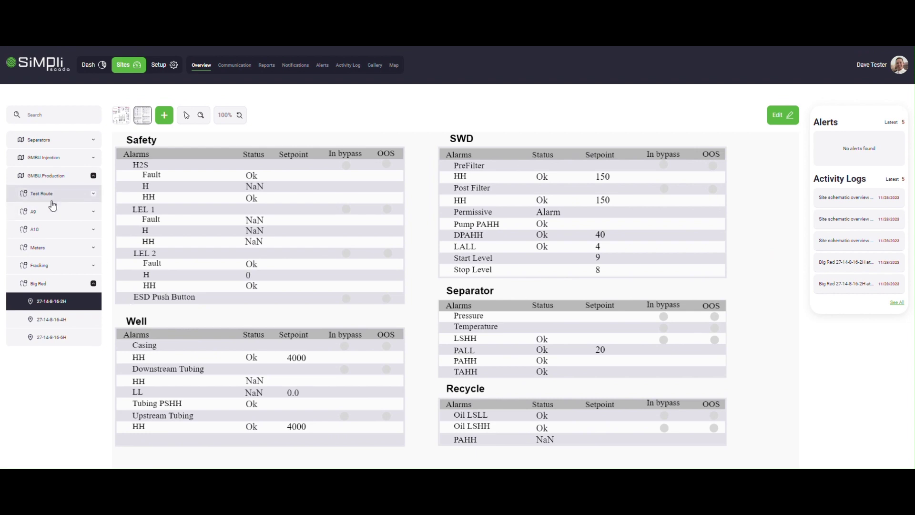
# Show the overview schematic of the ASHLEY 1-22-9-15 site on the Injection 1 route of GMBU Injection.
pyautogui.click(93, 157)
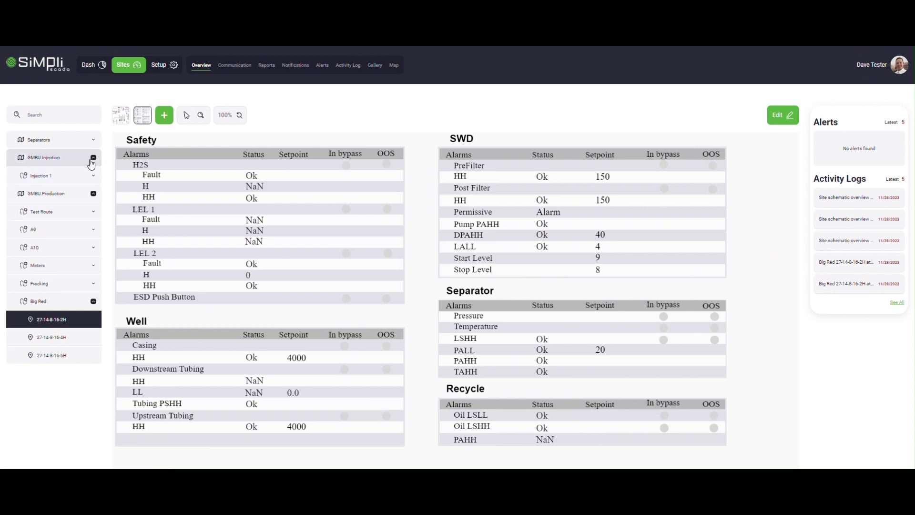
pyautogui.click(49, 179)
pyautogui.click(50, 193)
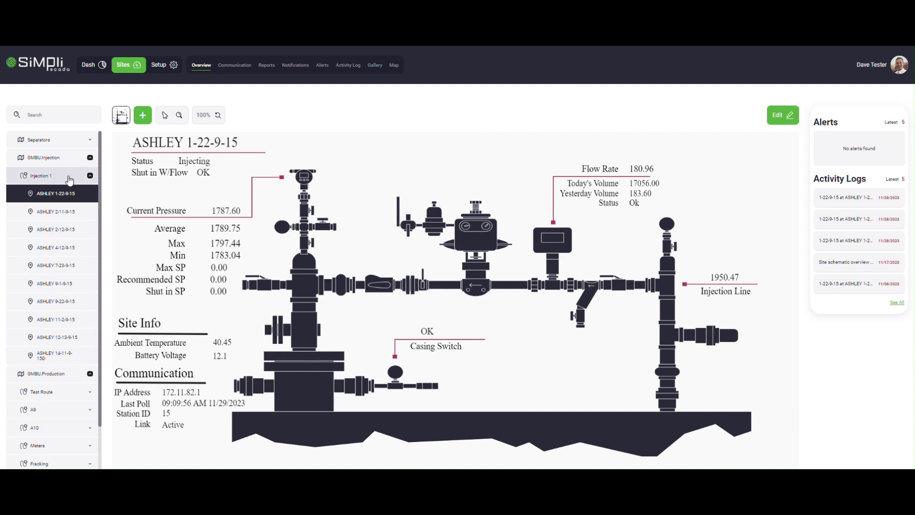
# Open the ASHLEY 5-25-9-15 site on the A9 route of GMBU Production and display its second schematic, with the meter tables.
pyautogui.scroll(-2, 62, 280)
pyautogui.click(89, 346)
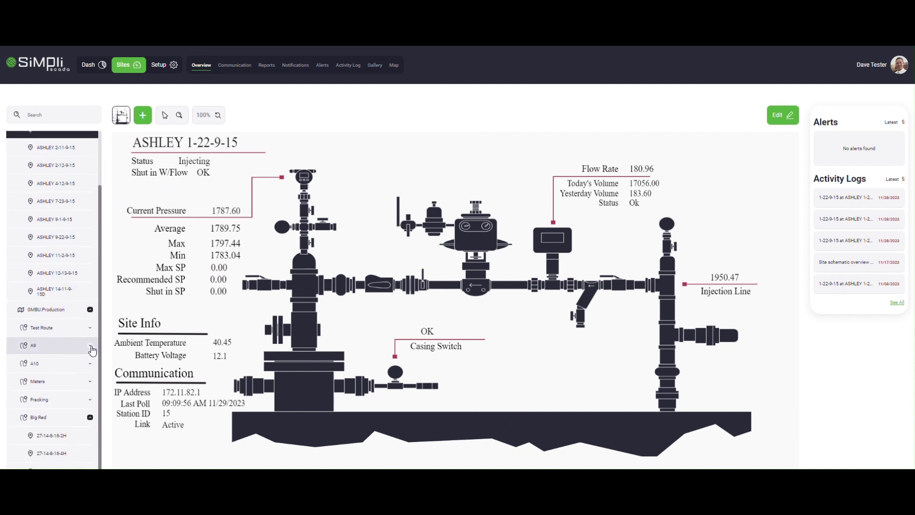
pyautogui.click(66, 364)
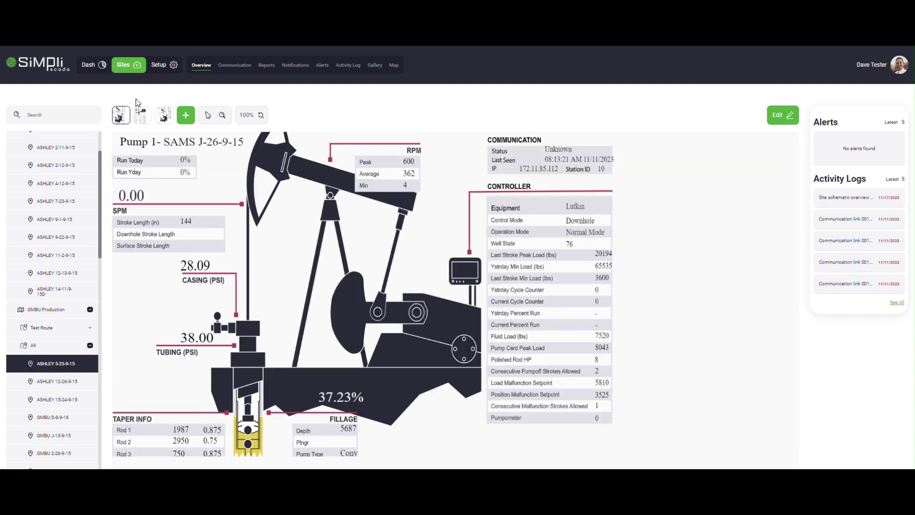
pyautogui.click(141, 119)
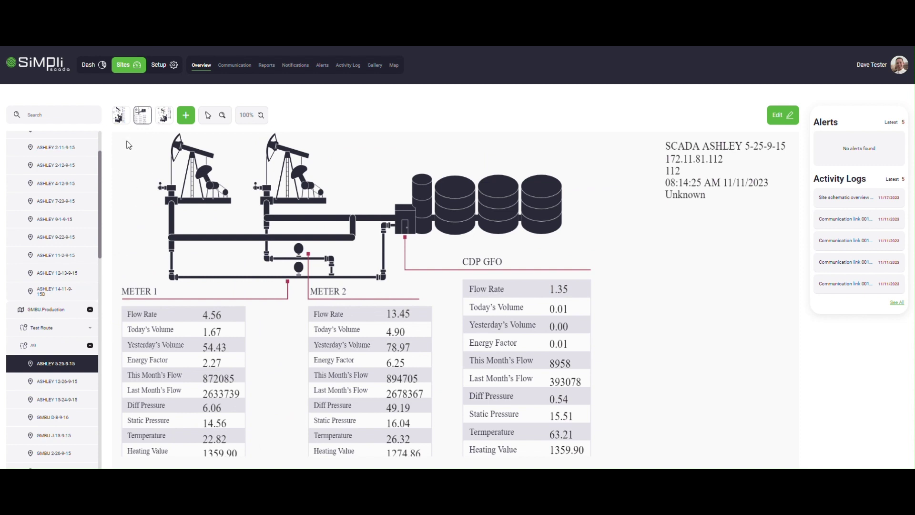